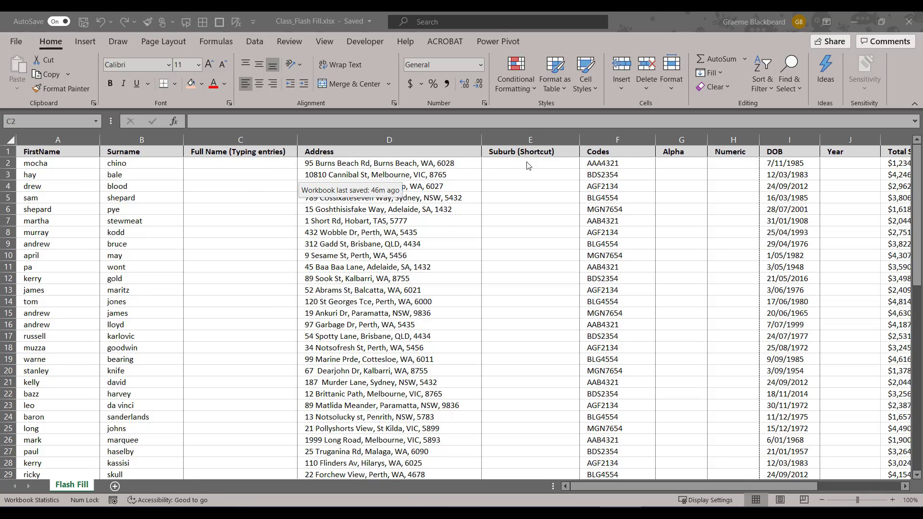
# Enter =CONCATENATE(A2," ",B2) in cell C2 to join the first name and surname with a space.
pyautogui.click(217, 170)
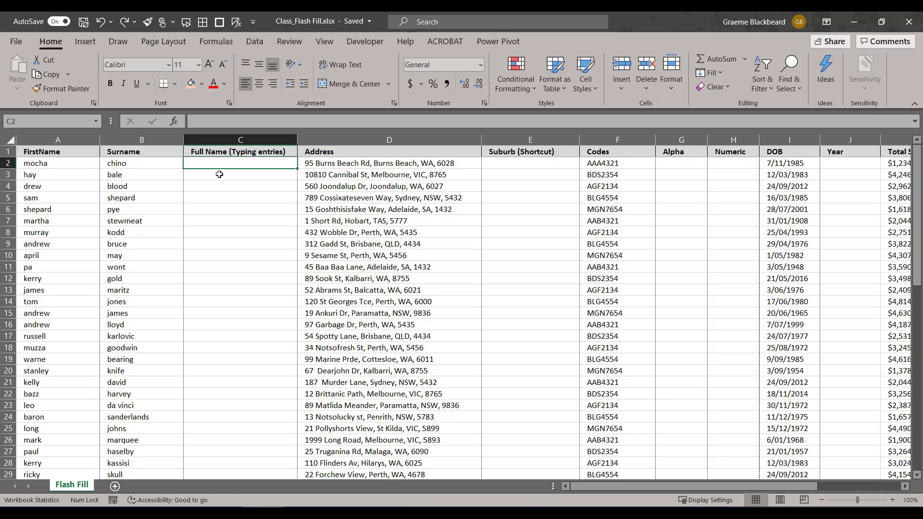
pyautogui.write('=con')
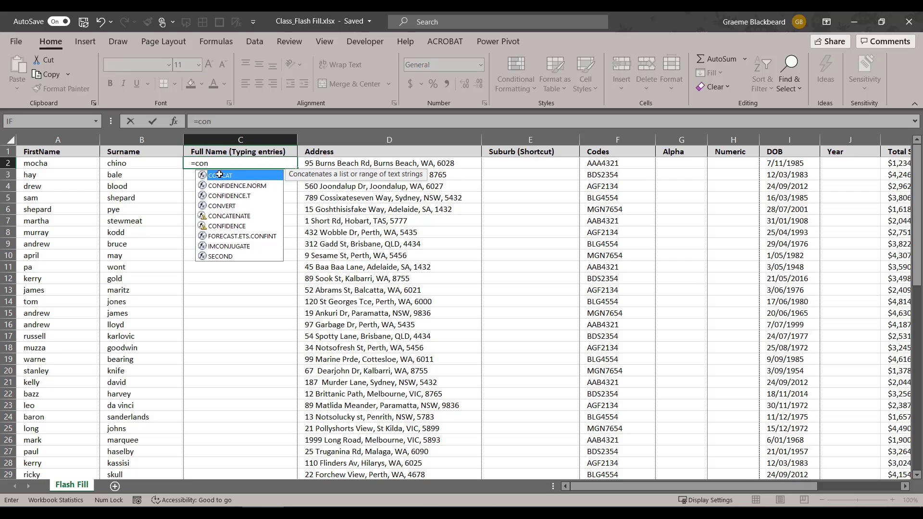
pyautogui.click(247, 217)
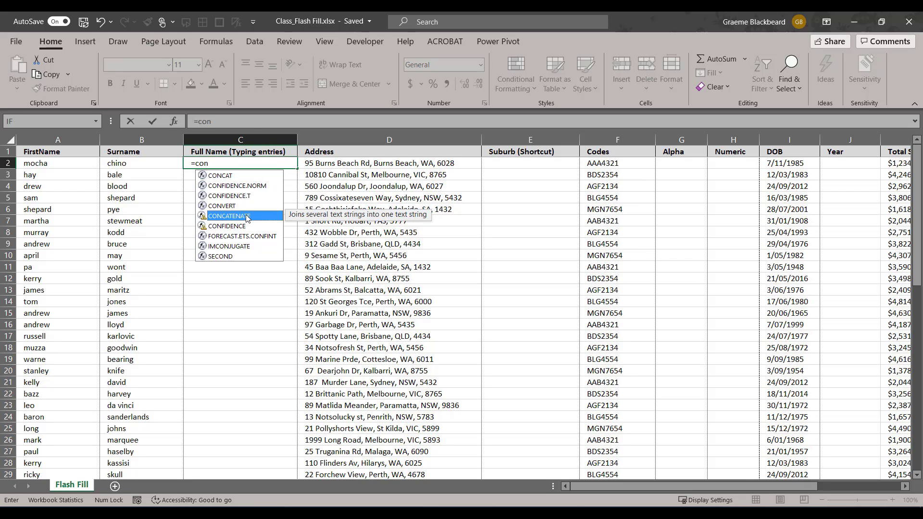
pyautogui.doubleClick(247, 217)
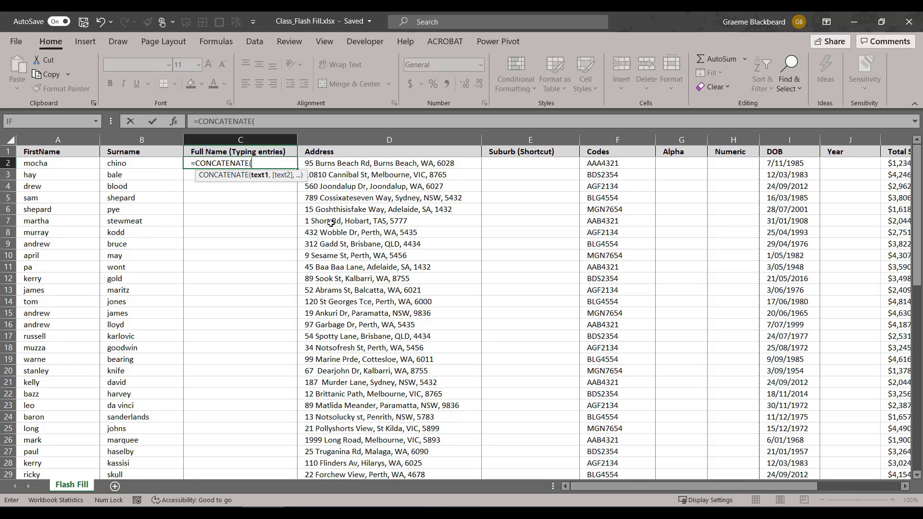
pyautogui.click(49, 164)
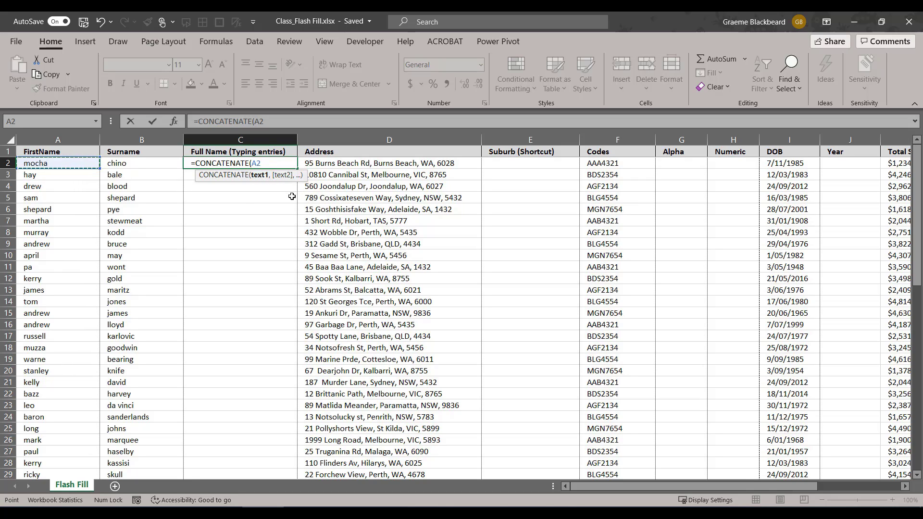
pyautogui.write(',')
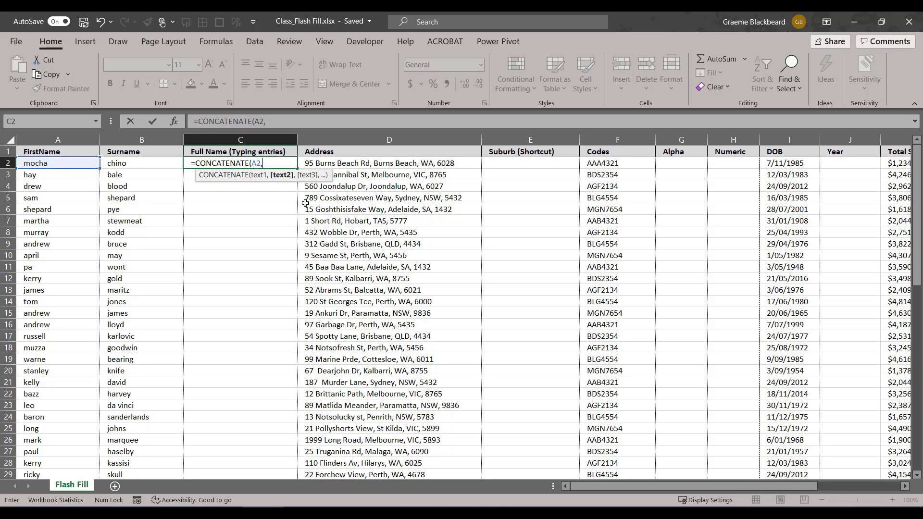
pyautogui.write('"')
pyautogui.write(',')
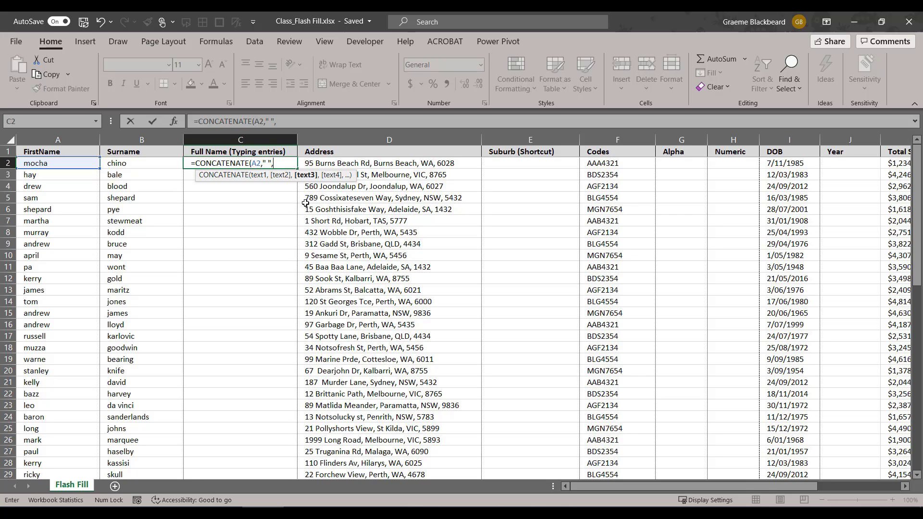
pyautogui.click(130, 163)
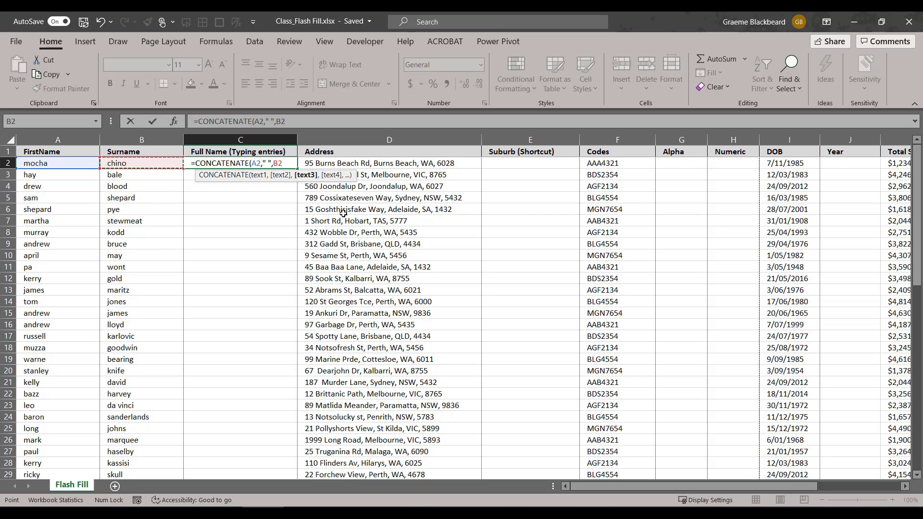
pyautogui.write(')')
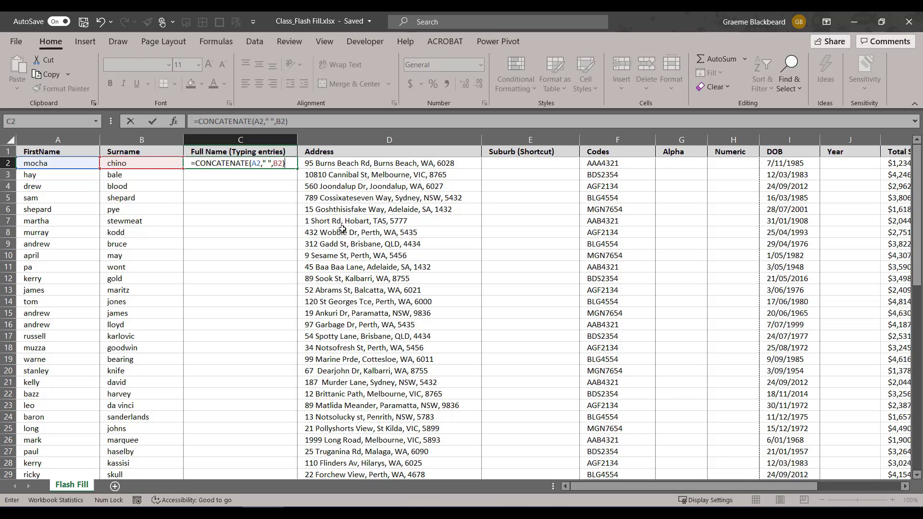
pyautogui.hotkey('ctrl', 'Return')
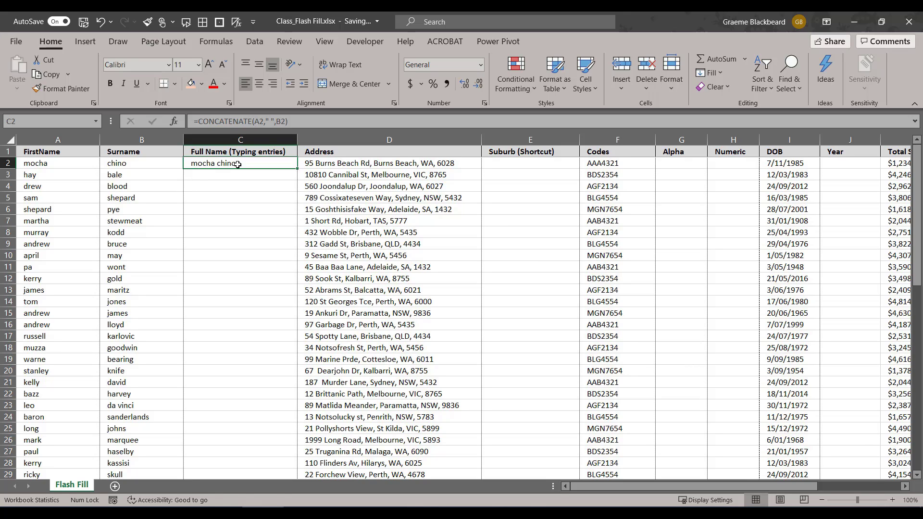
# Wrap the C2 formula in PROPER so that it reads =PROPER(CONCATENATE(A2," ",B2)).
pyautogui.click(195, 121)
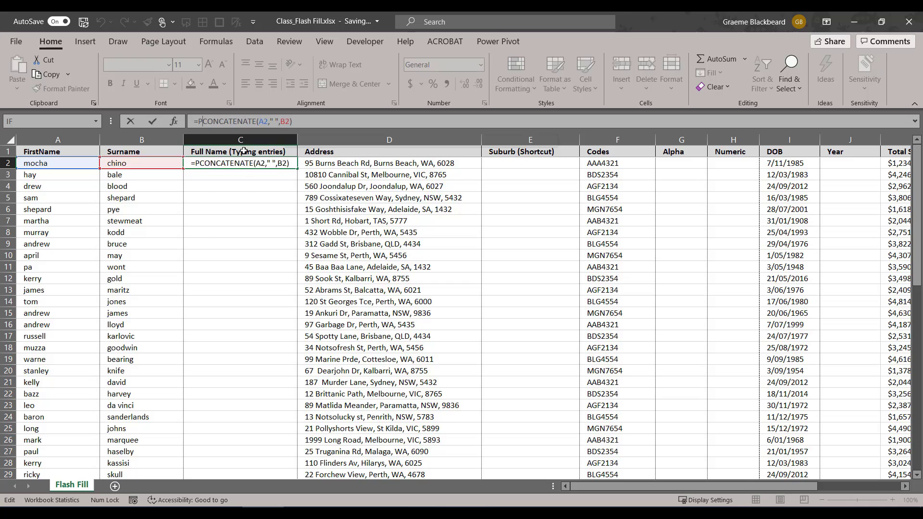
pyautogui.write('Pro')
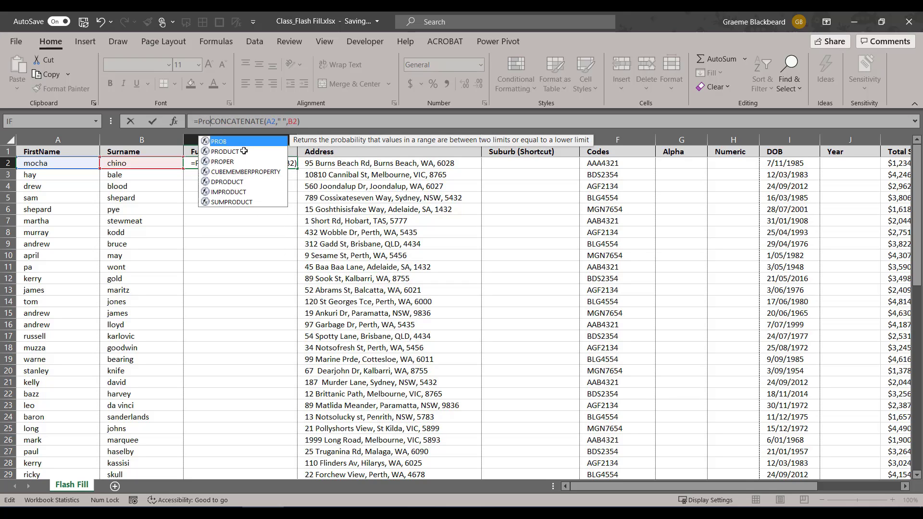
pyautogui.press('Down')
pyautogui.press('Down')
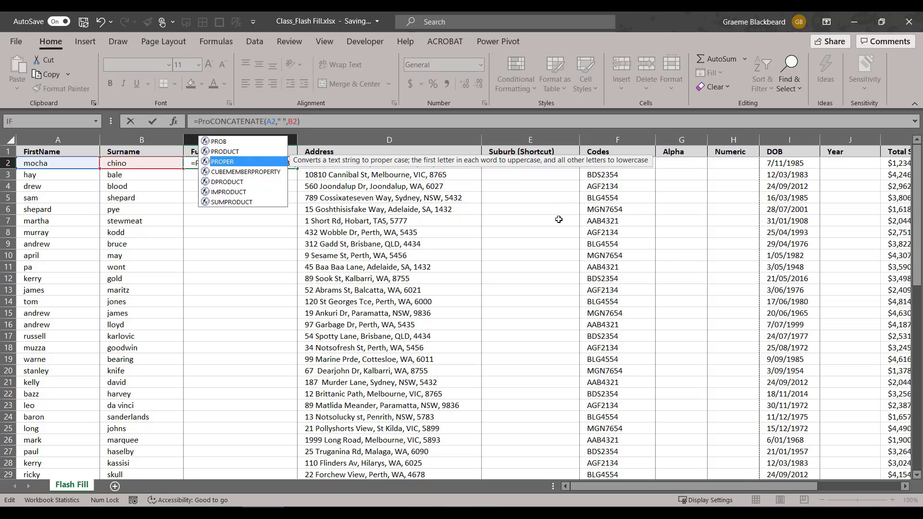
pyautogui.press('Tab')
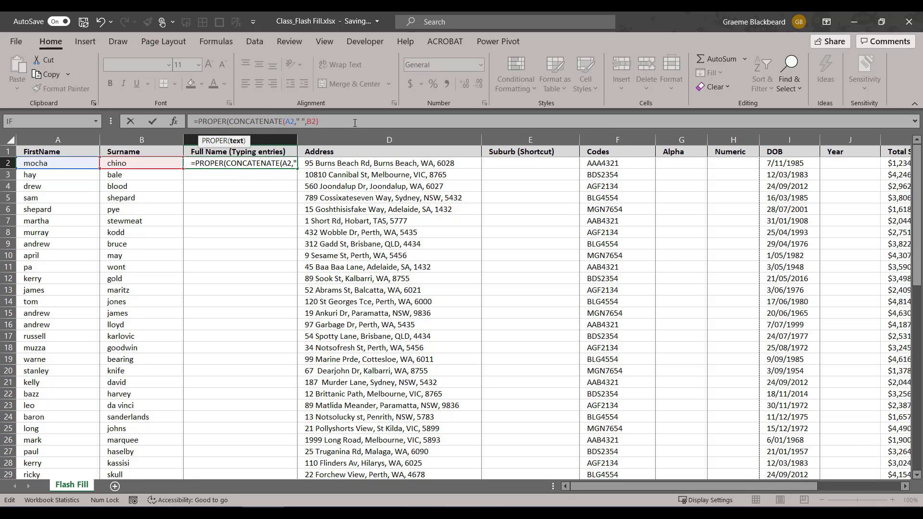
pyautogui.click(355, 123)
pyautogui.press('BackSpace')
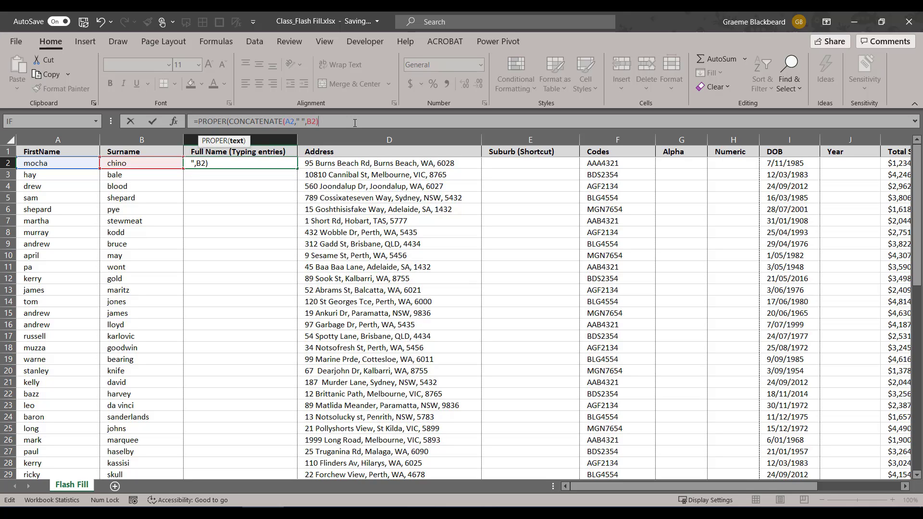
pyautogui.write(')')
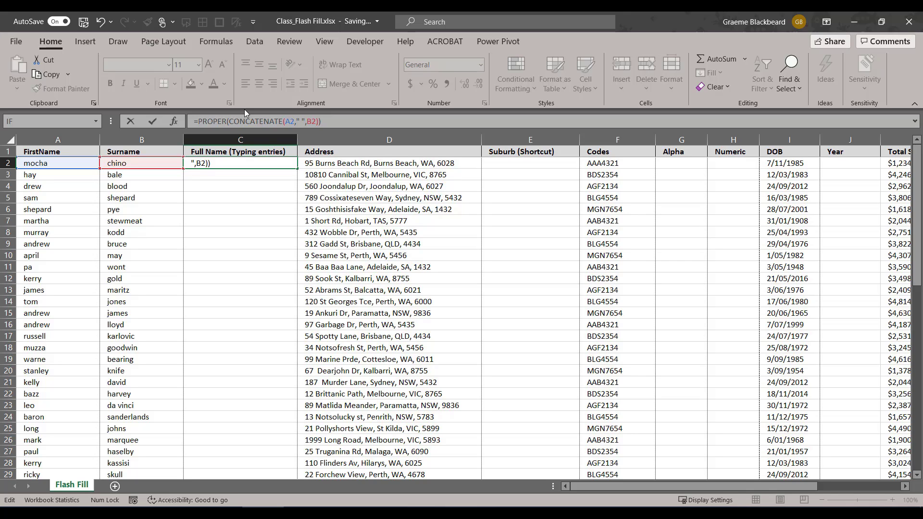
pyautogui.hotkey('ctrl', 'Return')
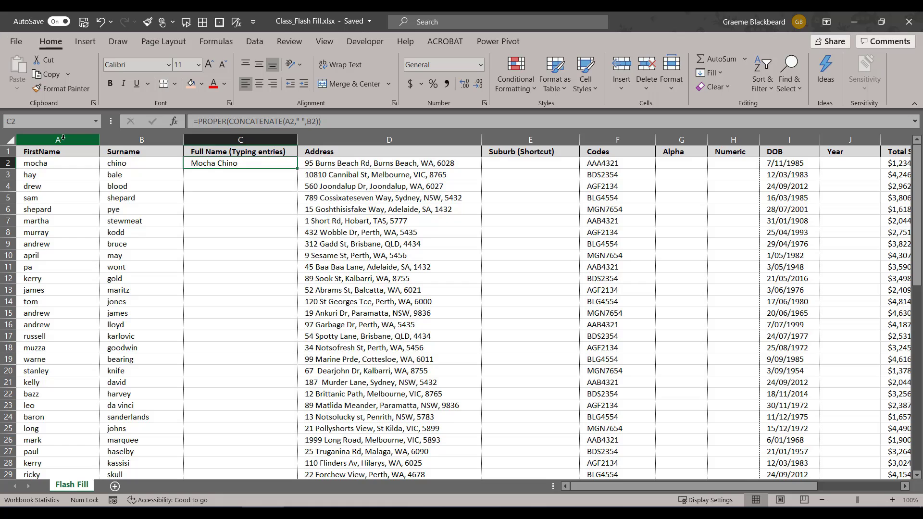
# Delete the FirstName and Surname columns and inspect the full name formula that depended on them.
pyautogui.moveTo(63, 138); pyautogui.dragTo(145, 140)
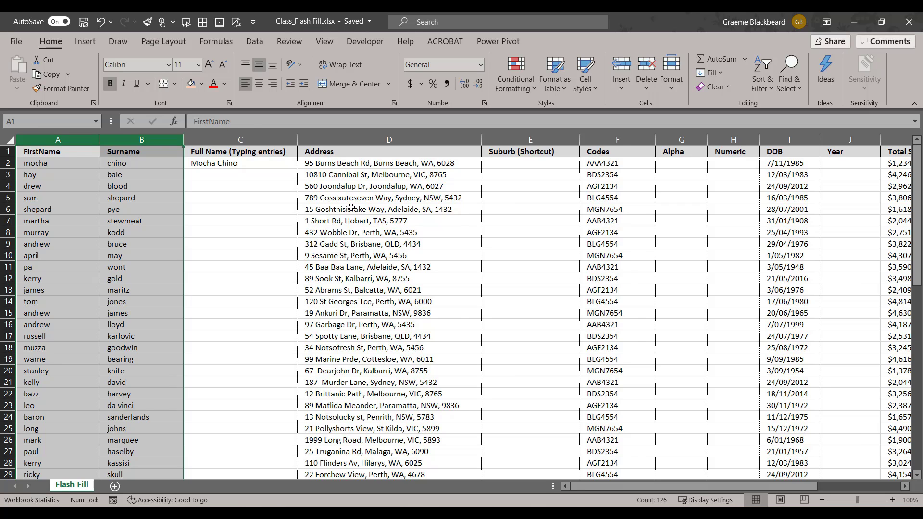
pyautogui.hotkey('ctrl', '-')
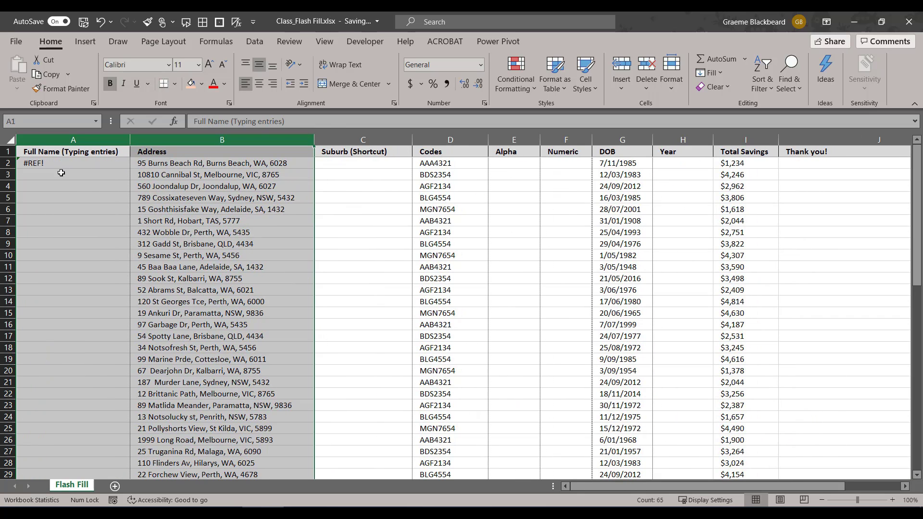
pyautogui.click(61, 165)
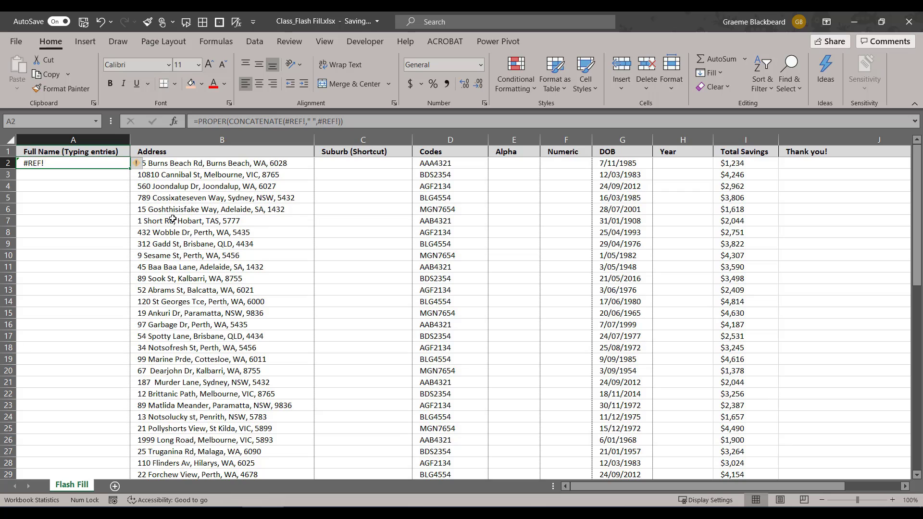
# Undo the column deletion and both formula entries in the Full Name column.
pyautogui.hotkey('ctrl', 'z')
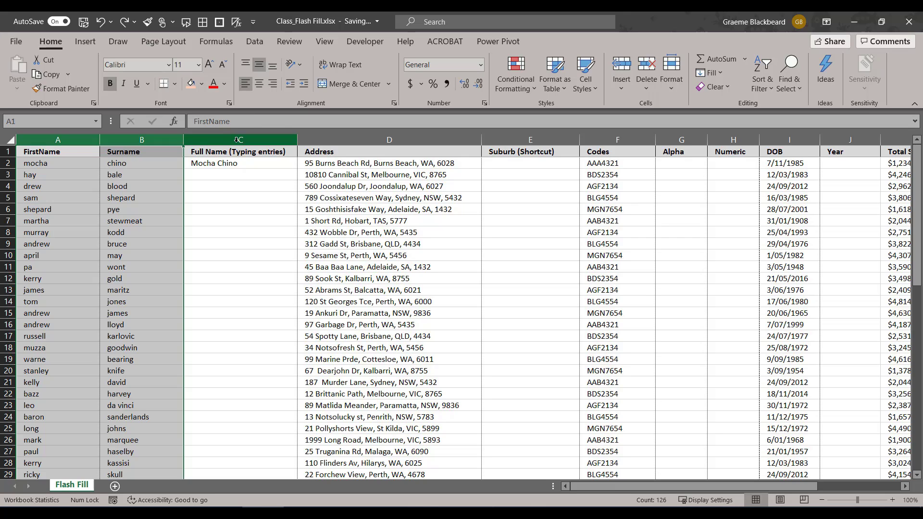
pyautogui.hotkey('ctrl', 'z')
pyautogui.hotkey('ctrl', 'z')
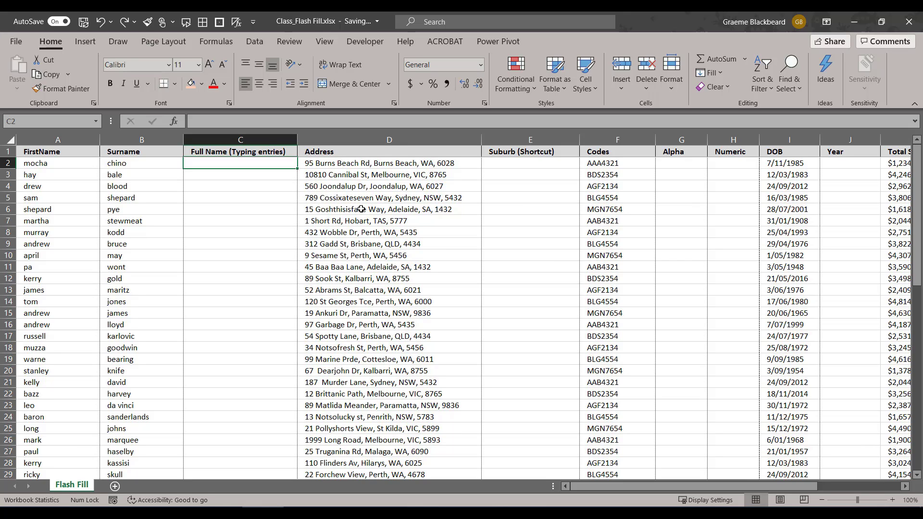
# Enter the first two full names with capital initials in C2 and C3, accepting the Flash Fill suggestions for the rest of the column.
pyautogui.write('Mocha')
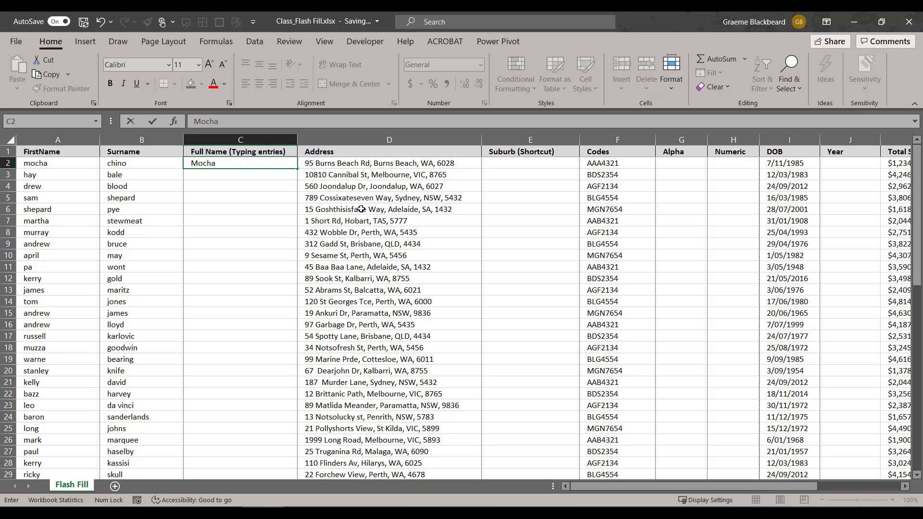
pyautogui.write(' Chino')
pyautogui.press('Return')
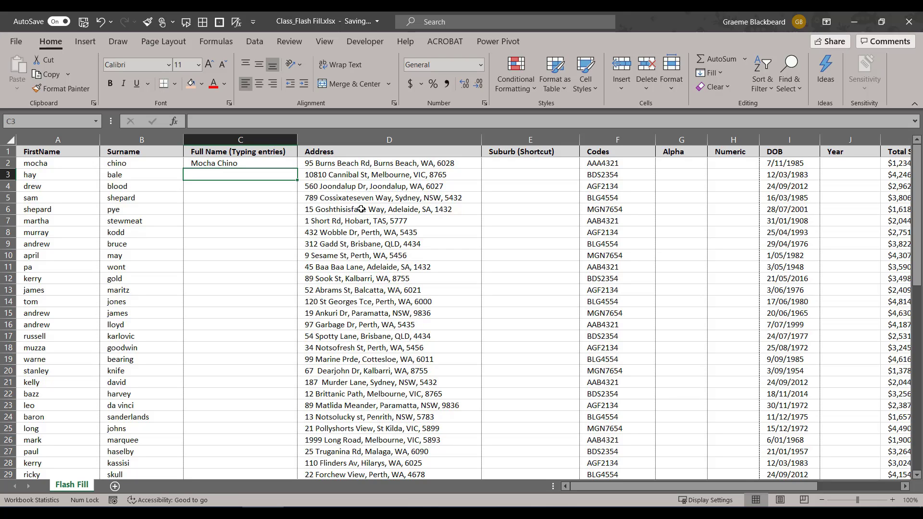
pyautogui.write('Hay Bale')
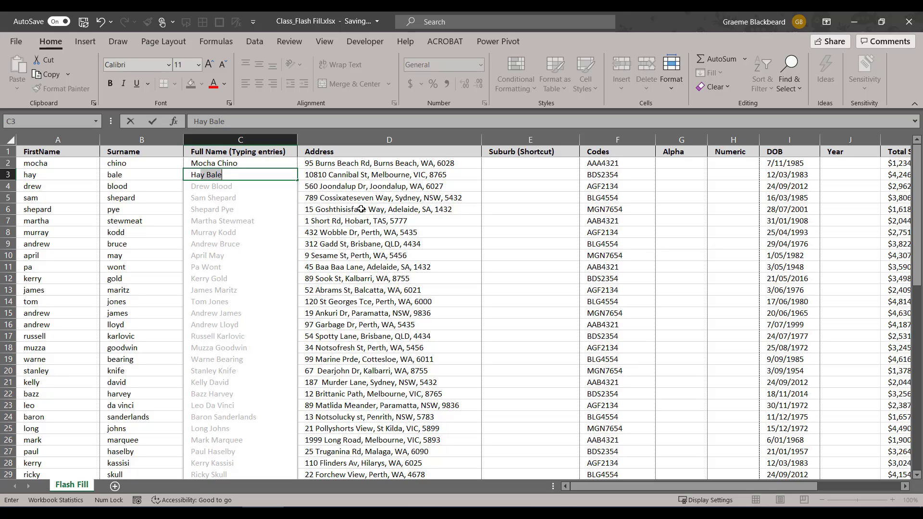
pyautogui.press('Return')
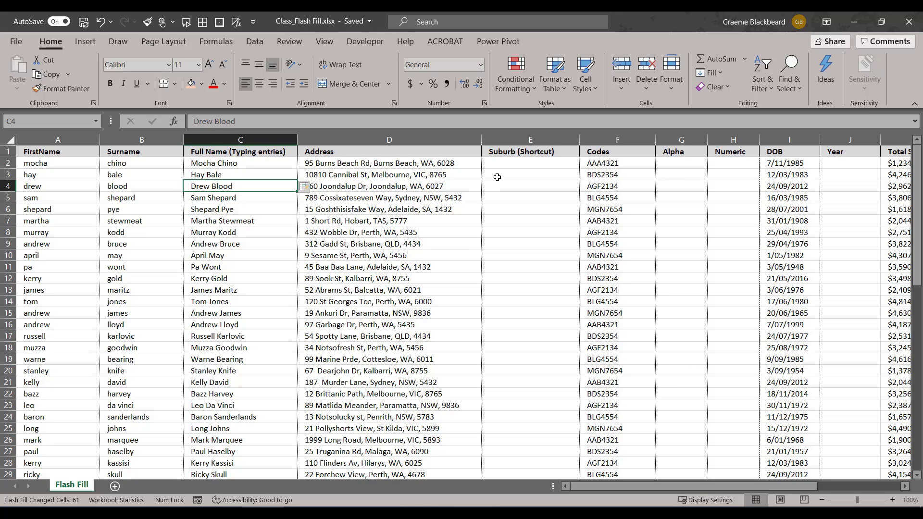
# Enter Burns Beach in cell E2 as the example for the Suburb column.
pyautogui.click(514, 165)
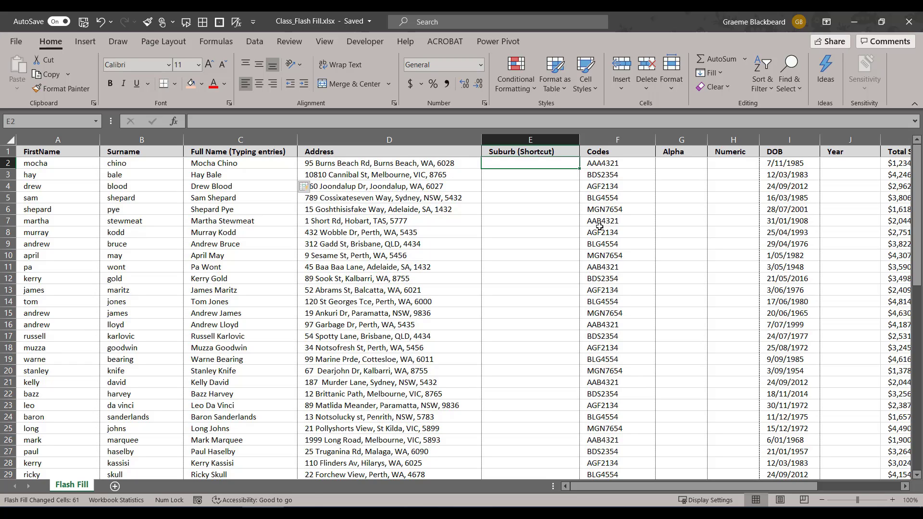
pyautogui.write('Burns')
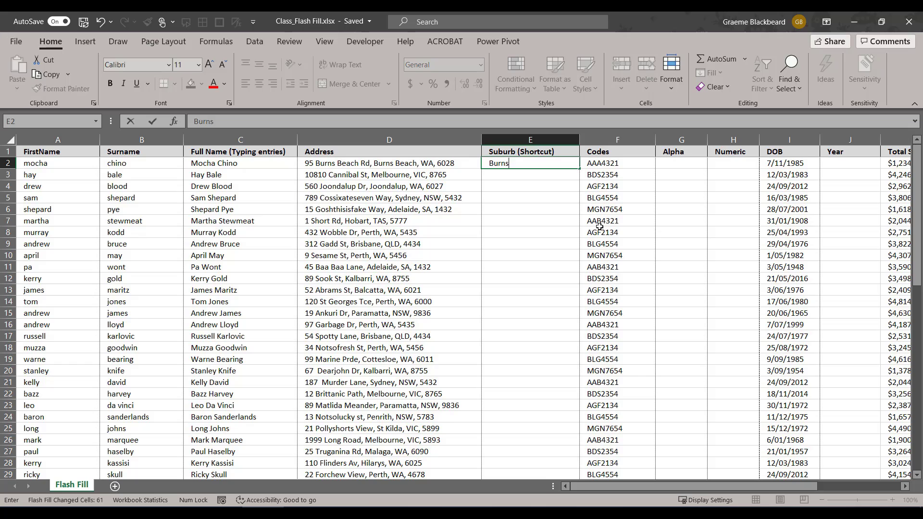
pyautogui.write(' Beach')
pyautogui.hotkey('ctrl', 'Return')
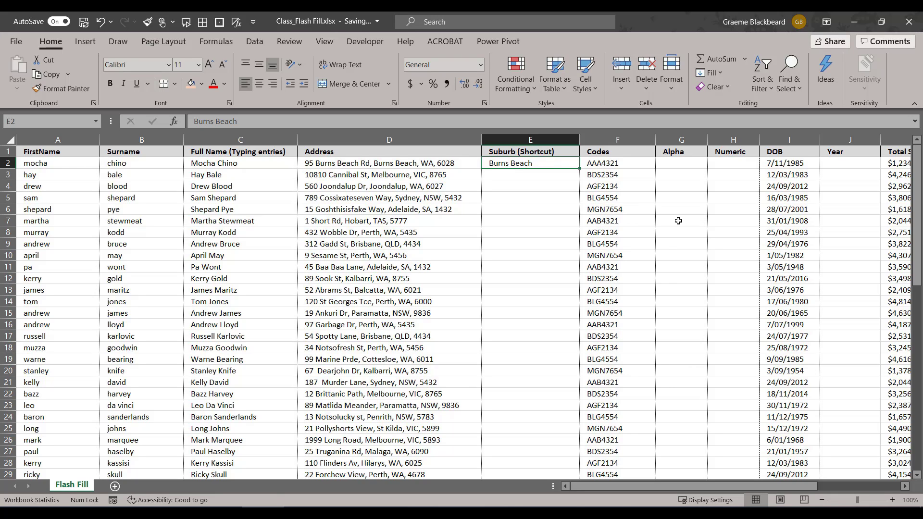
# Apply Flash Fill to the Suburb column using the example in E2.
pyautogui.click(521, 174)
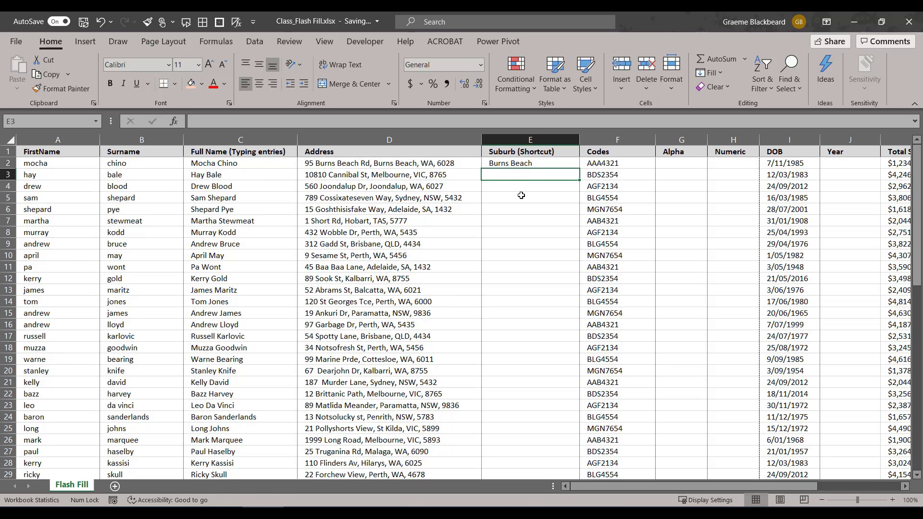
pyautogui.click(543, 162)
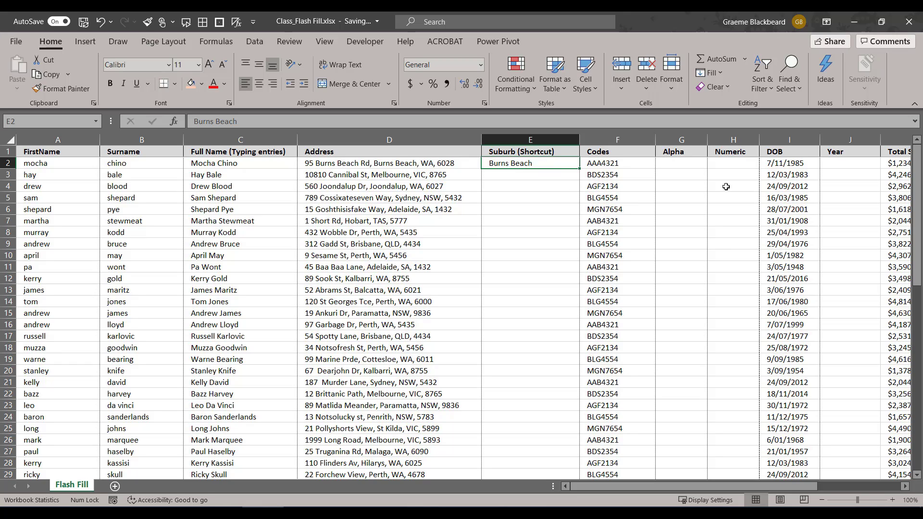
pyautogui.click(722, 73)
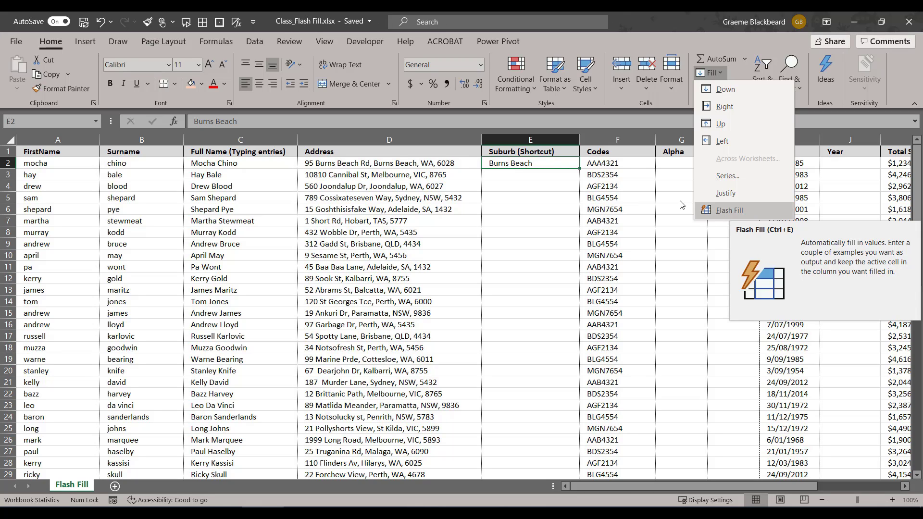
pyautogui.click(249, 43)
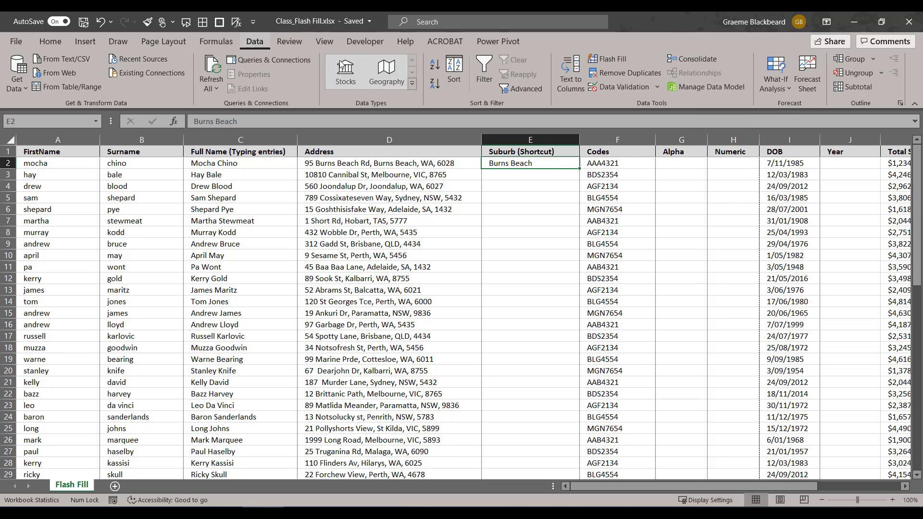
pyautogui.click(612, 58)
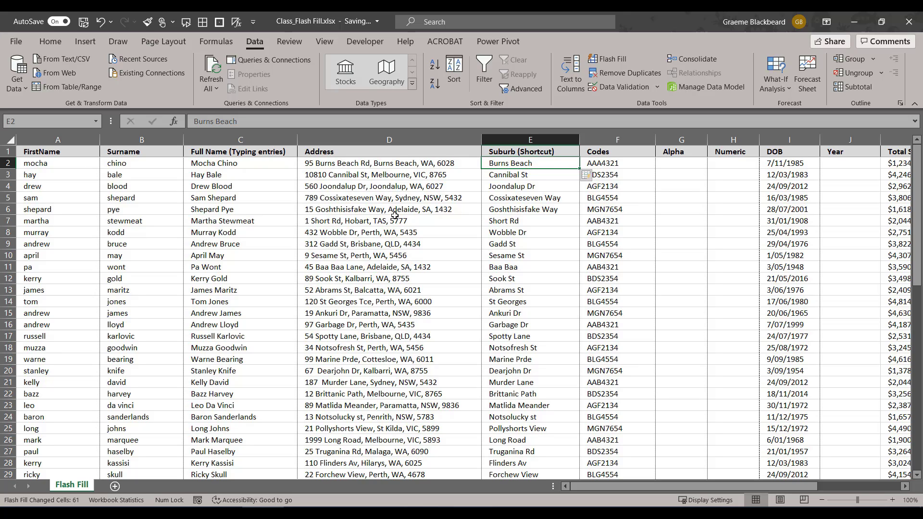
# Correct the suburb in E3 to Melbourne so that Flash Fill updates the rest of the column.
pyautogui.press('Down')
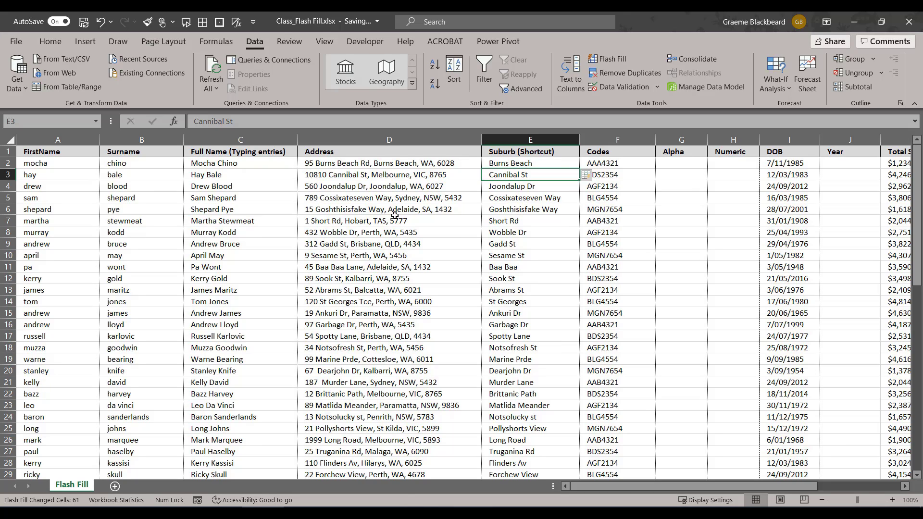
pyautogui.write('Mel')
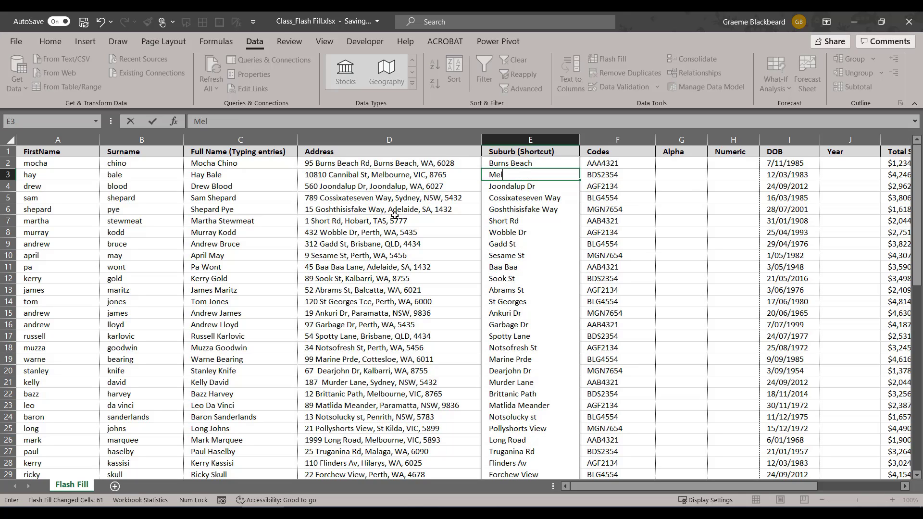
pyautogui.write('bourne')
pyautogui.press('Return')
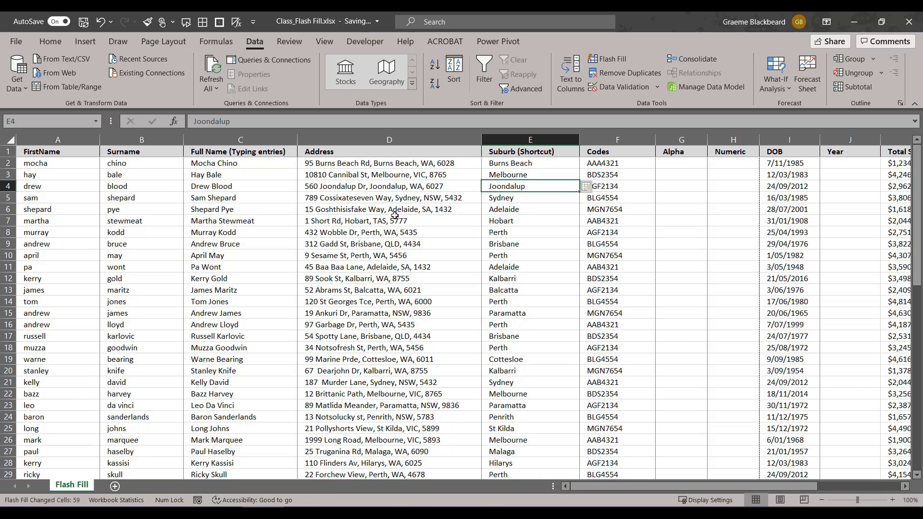